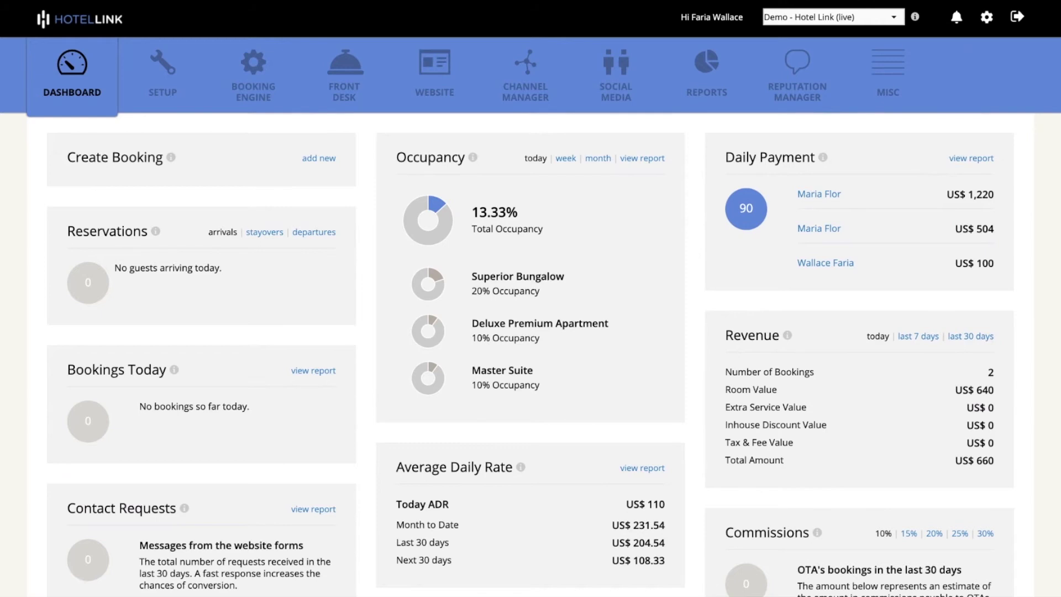
Step: Reveal the Booking Engine sub-menu that lists Yield Management
mouse_move(262, 101)
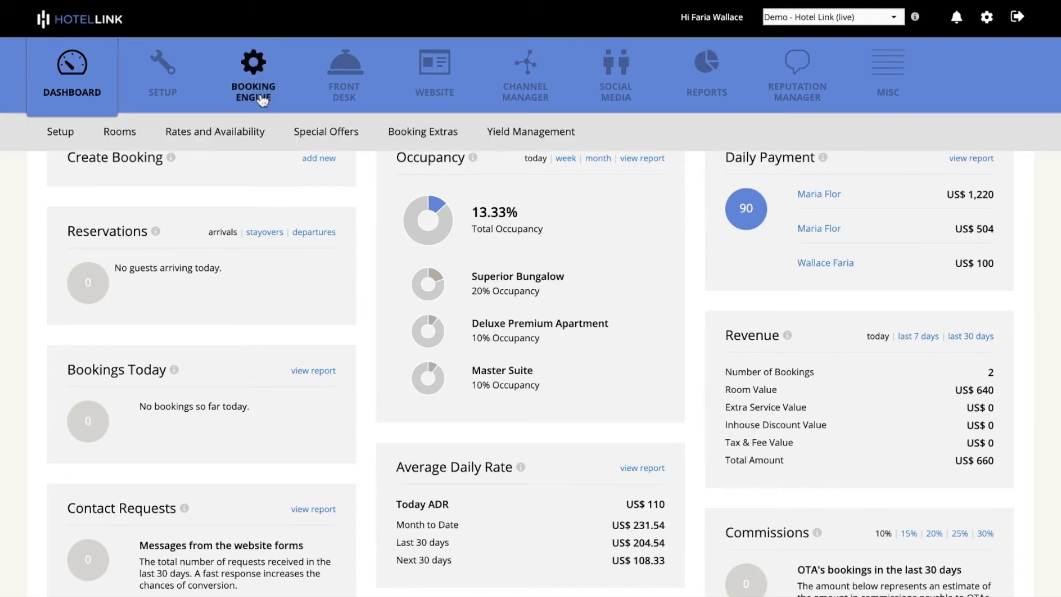
Step: Go to Yield Management to get a blank Auto Close rule form
click(527, 134)
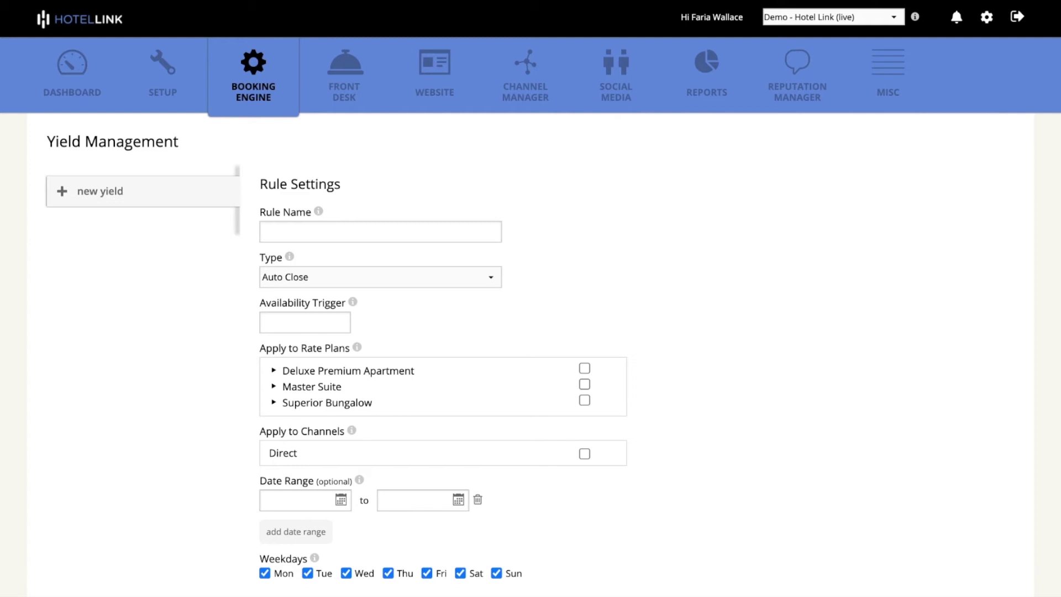
Step: Name the rule 'Auto Close Standards' and set its availability trigger to 5
click(453, 232)
text(Auto Close Standards)
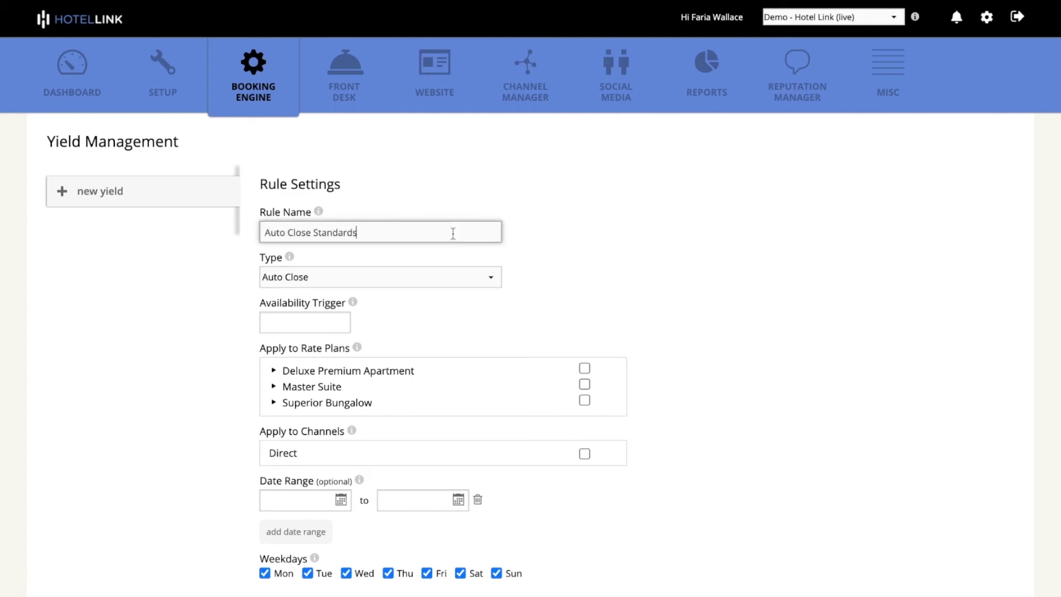
click(595, 227)
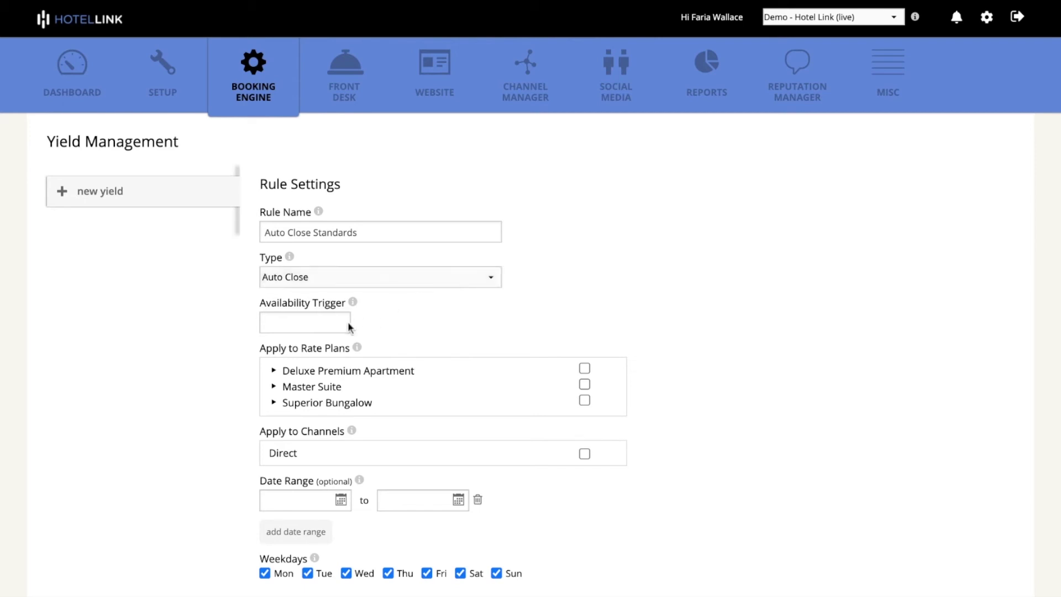
click(335, 324)
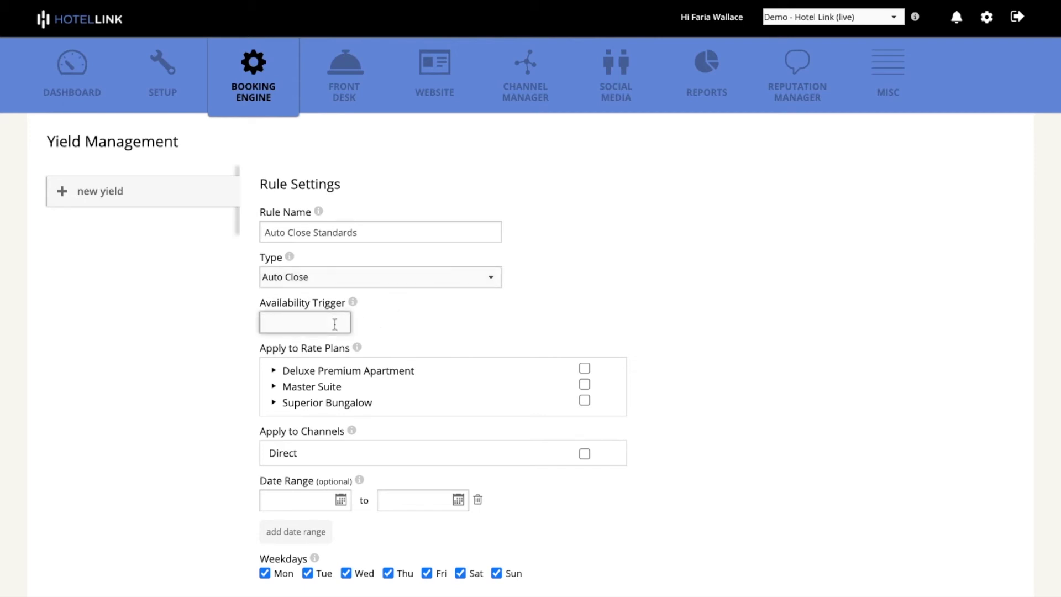
text(5)
click(578, 318)
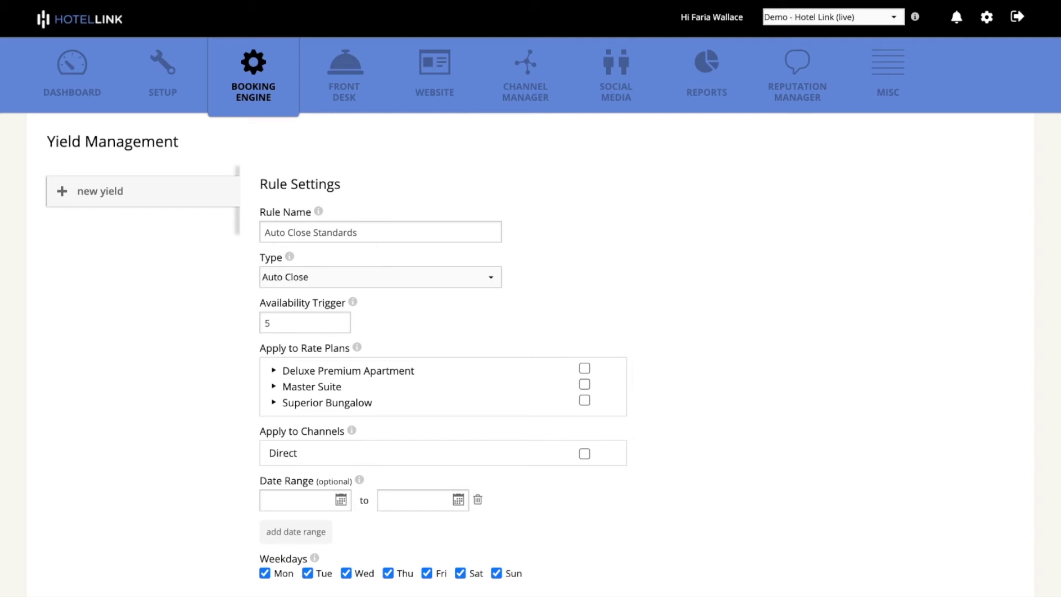
Step: Apply the rule to Standard Rate for Deluxe Premium Apartment, Master Suite and Superior Bungalow
click(293, 376)
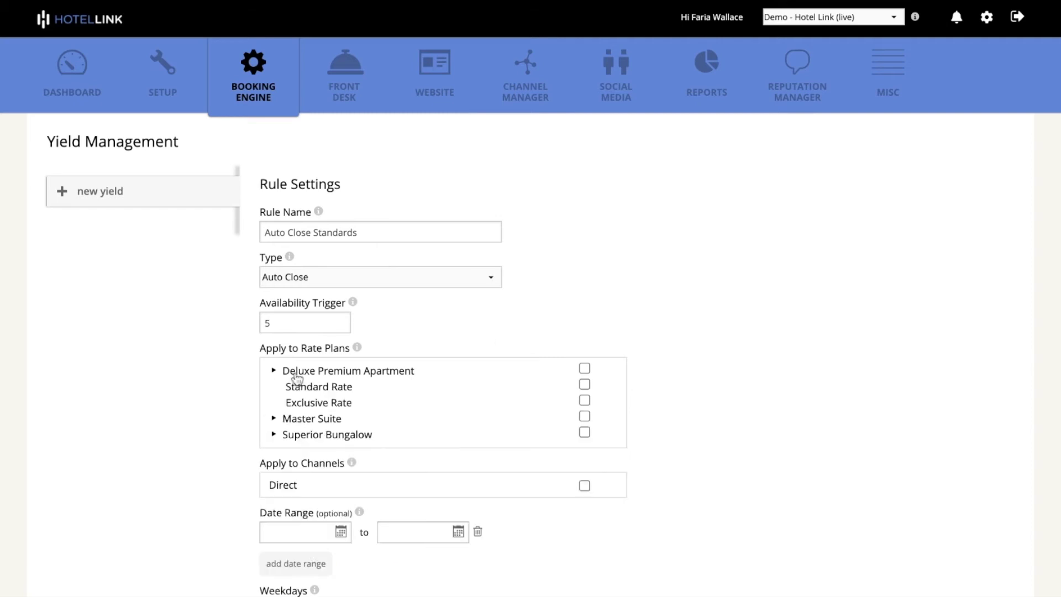
click(585, 384)
click(313, 423)
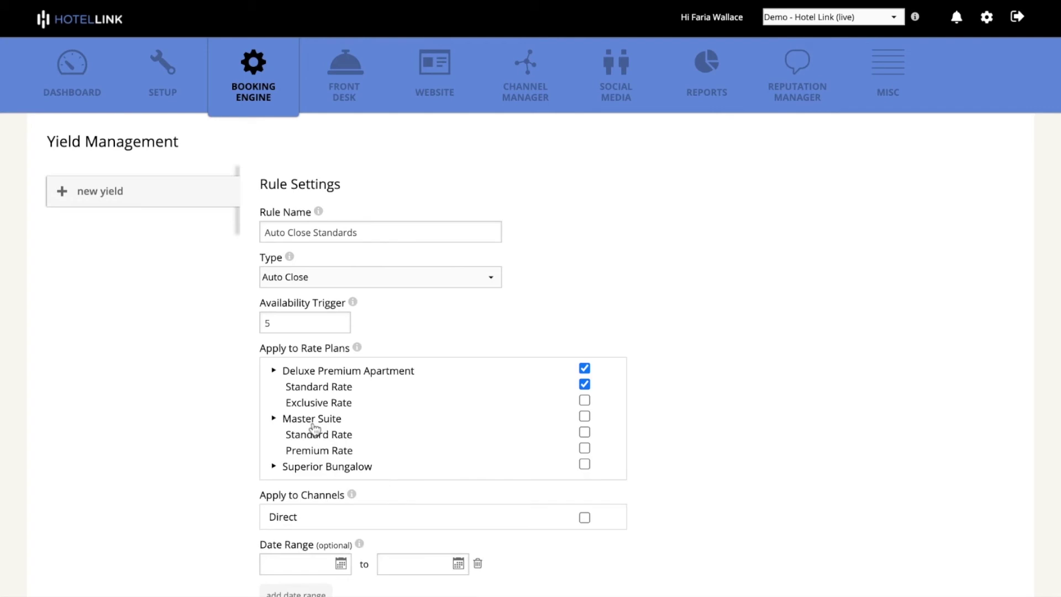
click(585, 432)
click(354, 470)
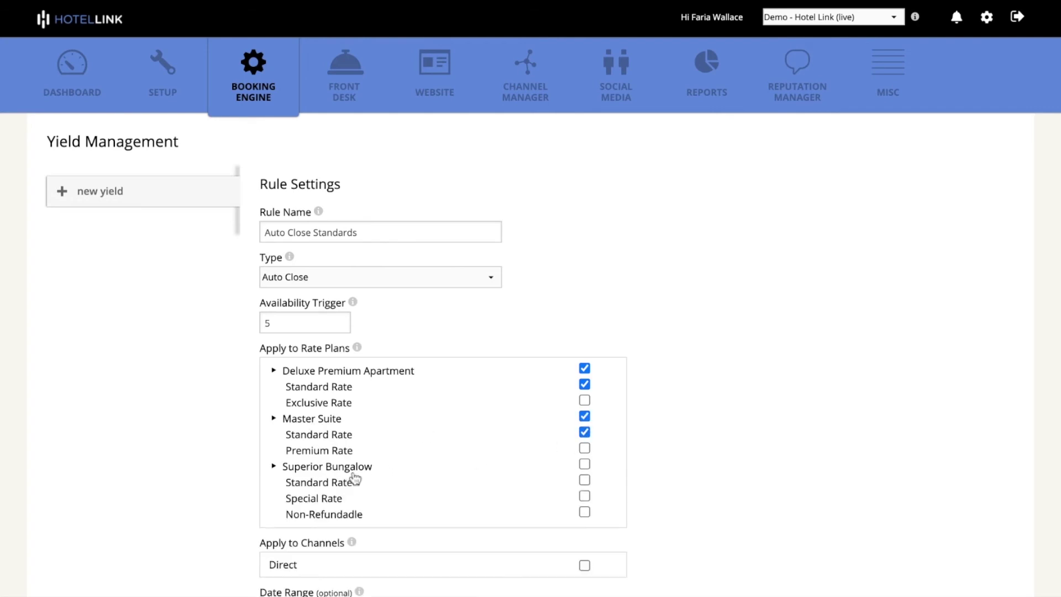
click(585, 481)
Step: Add the Direct channel and dates 31 Aug–30 Sep 2021, then save Auto Close Standards
scroll(649, 449, down, 3)
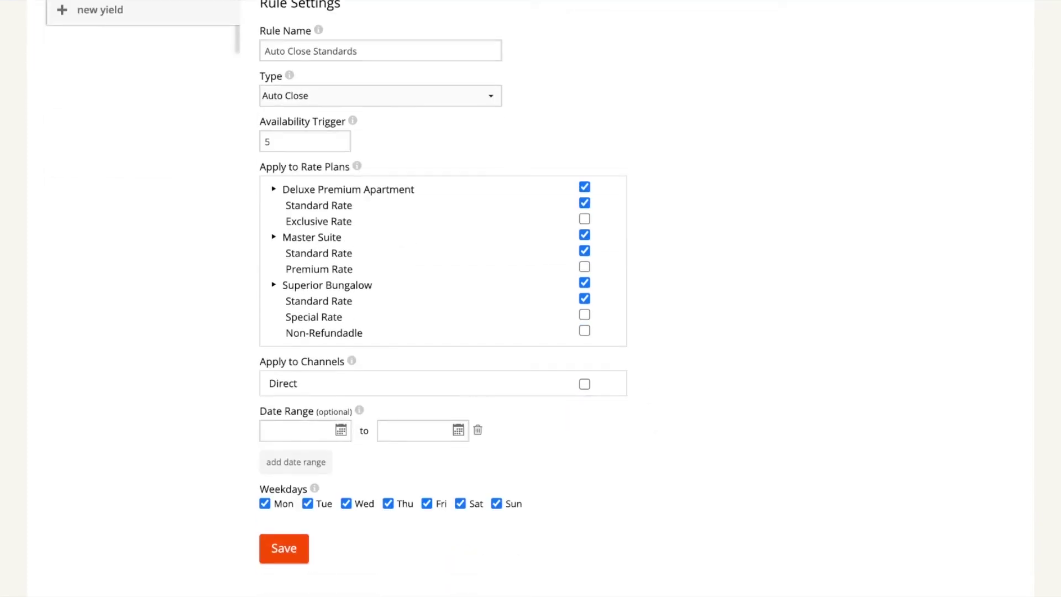
click(584, 384)
click(314, 431)
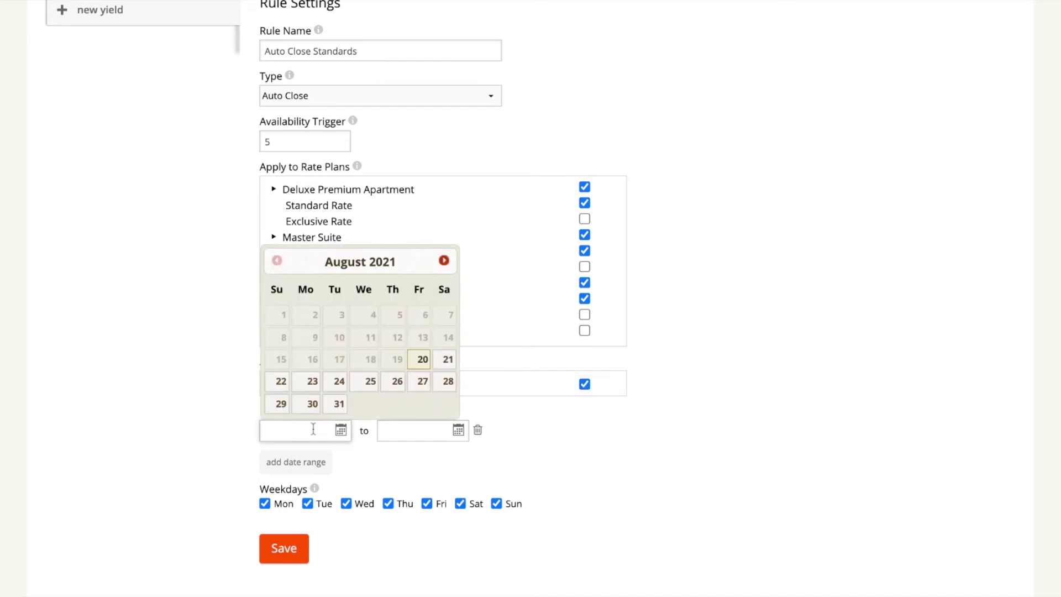
click(337, 406)
click(411, 430)
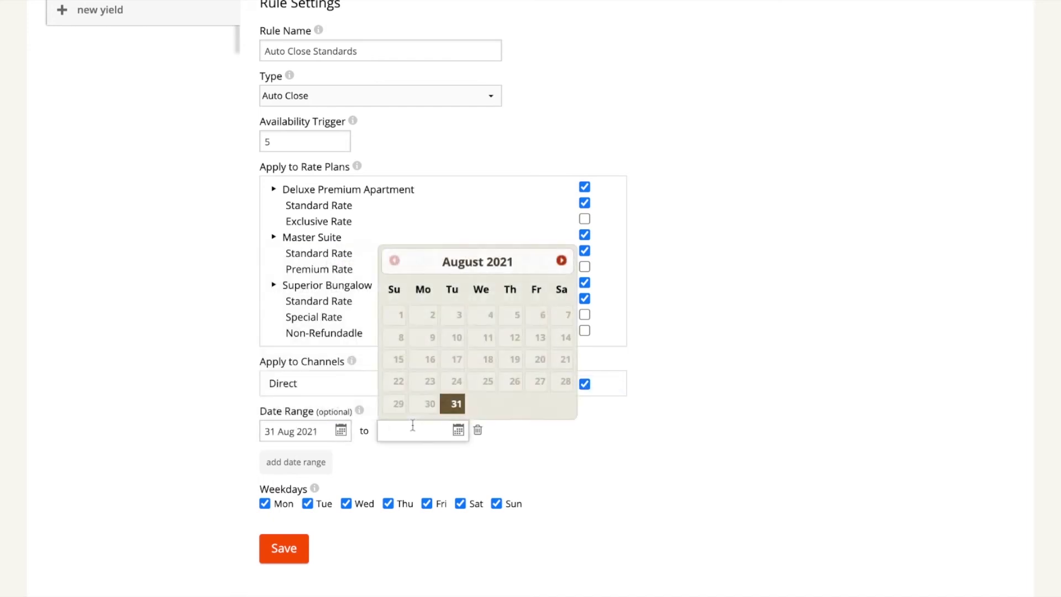
click(562, 262)
click(515, 404)
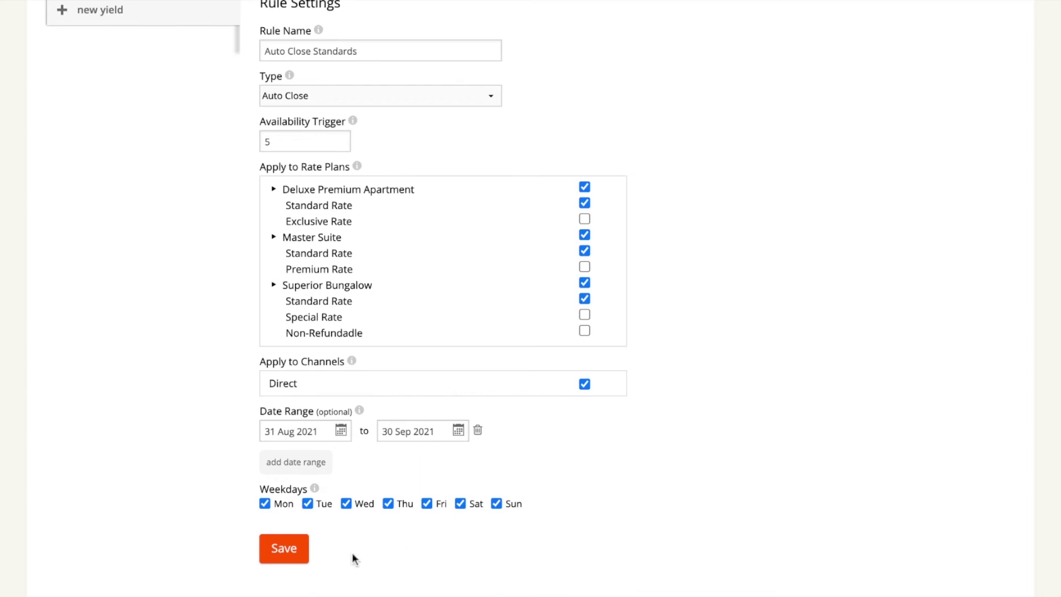
click(301, 550)
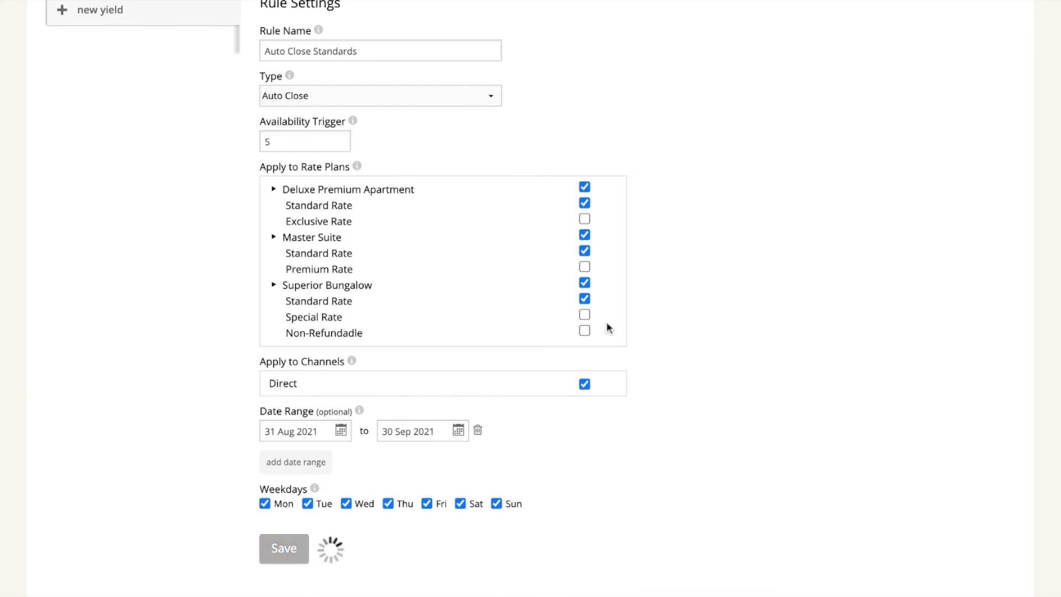
scroll(607, 326, up, 3)
Step: Scroll back to the top to see Auto Close Standards in the rule list
scroll(605, 321, up, 1)
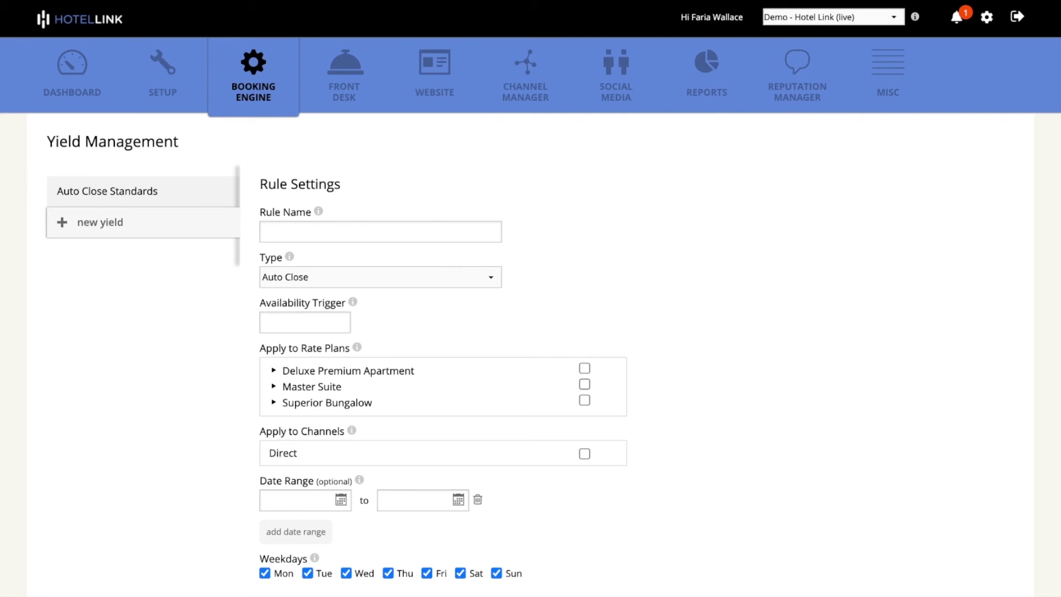
Step: Create 'Wine Bottles Limit' as a Sell Limit rule with a limit of 3
click(410, 232)
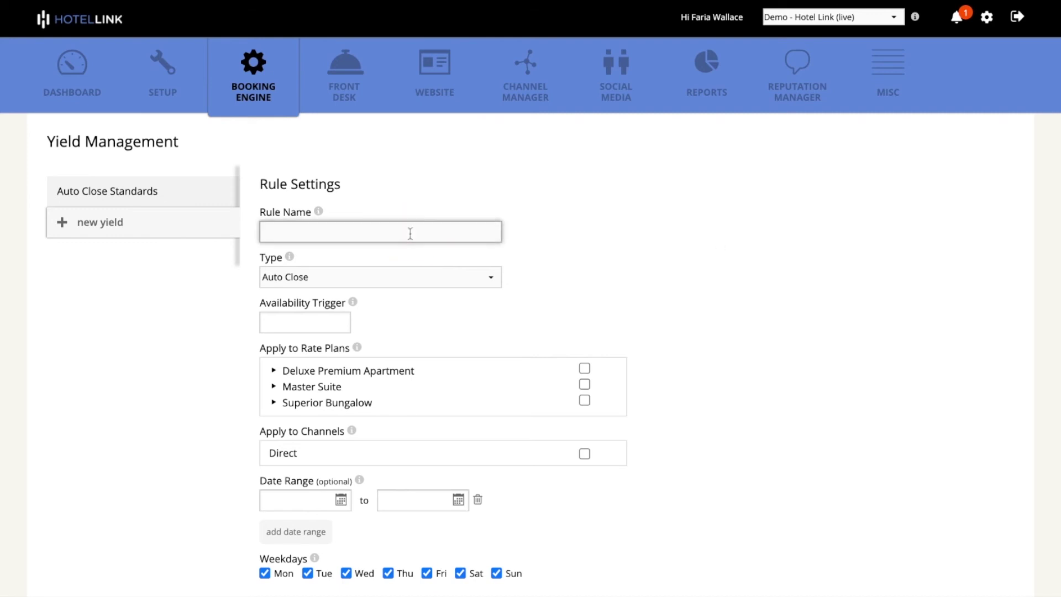
text(Wine Bottles Limit)
click(457, 282)
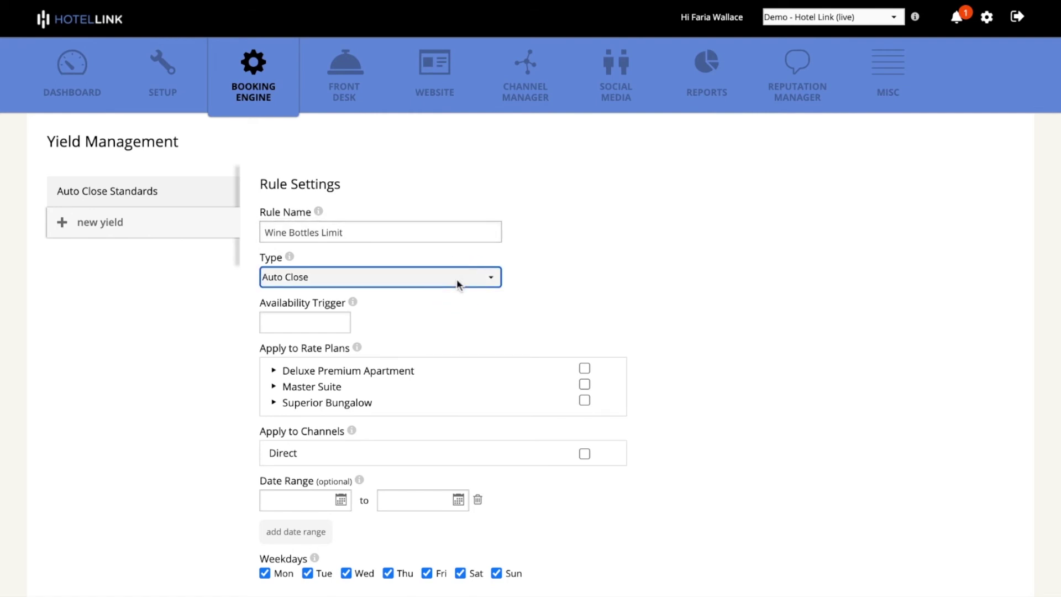
click(398, 293)
click(416, 315)
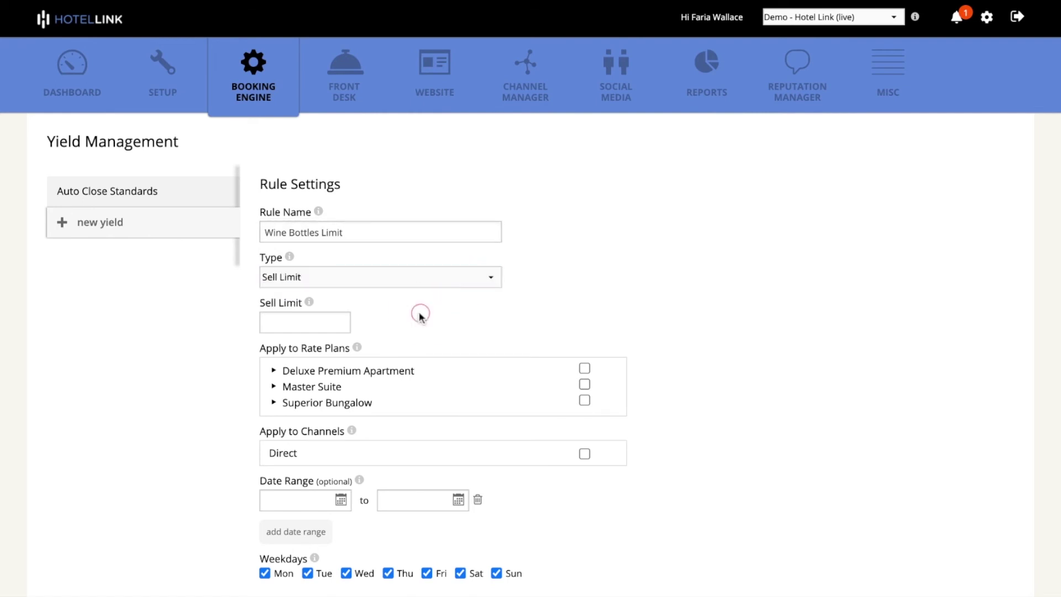
click(308, 322)
text(3)
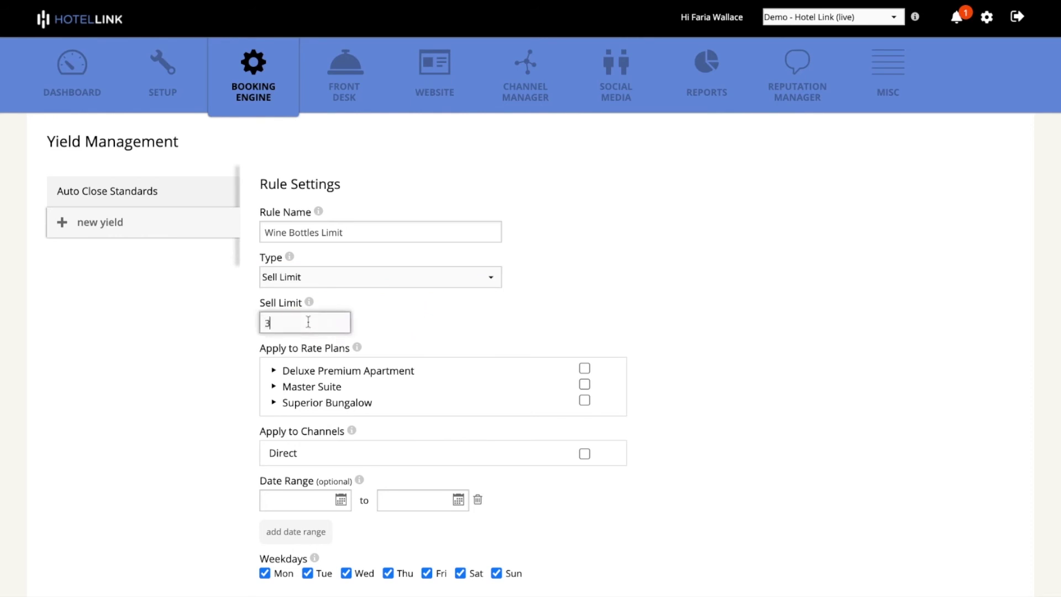
click(427, 327)
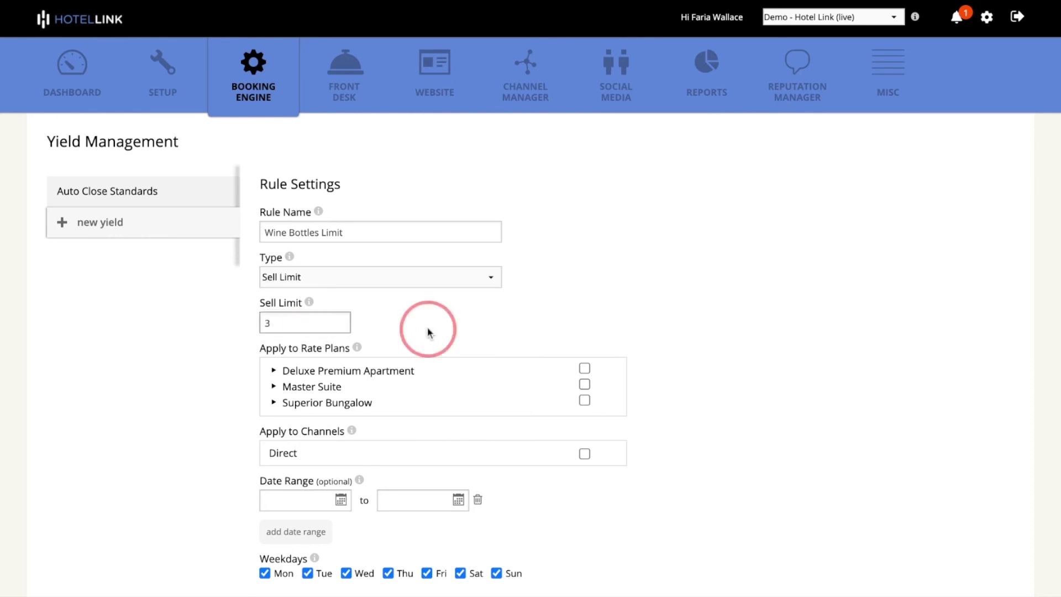
Step: Apply it to Superior Bungalow's Special | Free Bottle of Wine plan, Direct channel, 22–31 Aug 2021
click(335, 406)
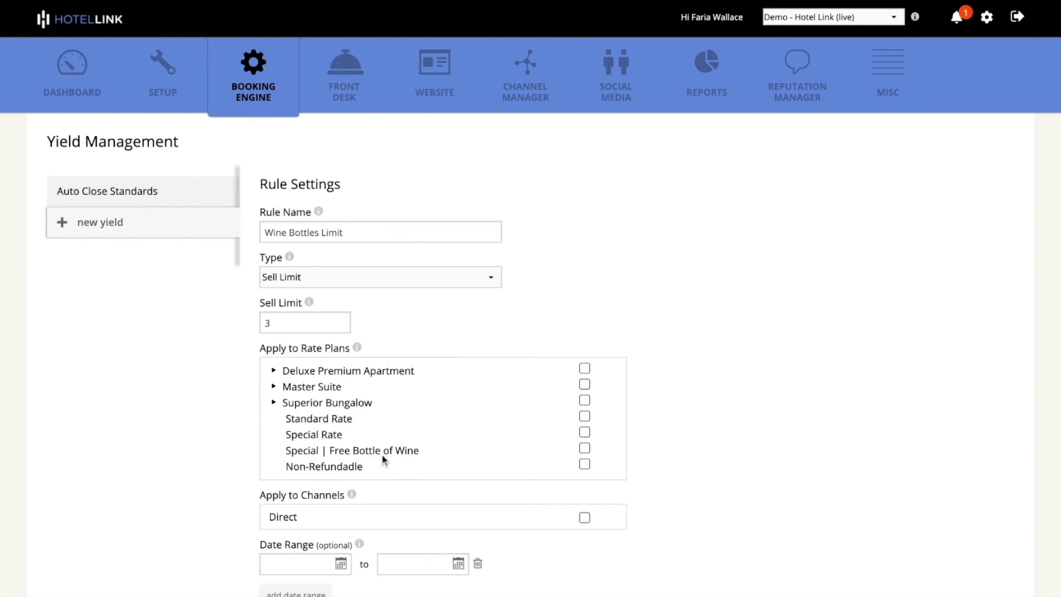
click(587, 450)
scroll(684, 413, down, 2)
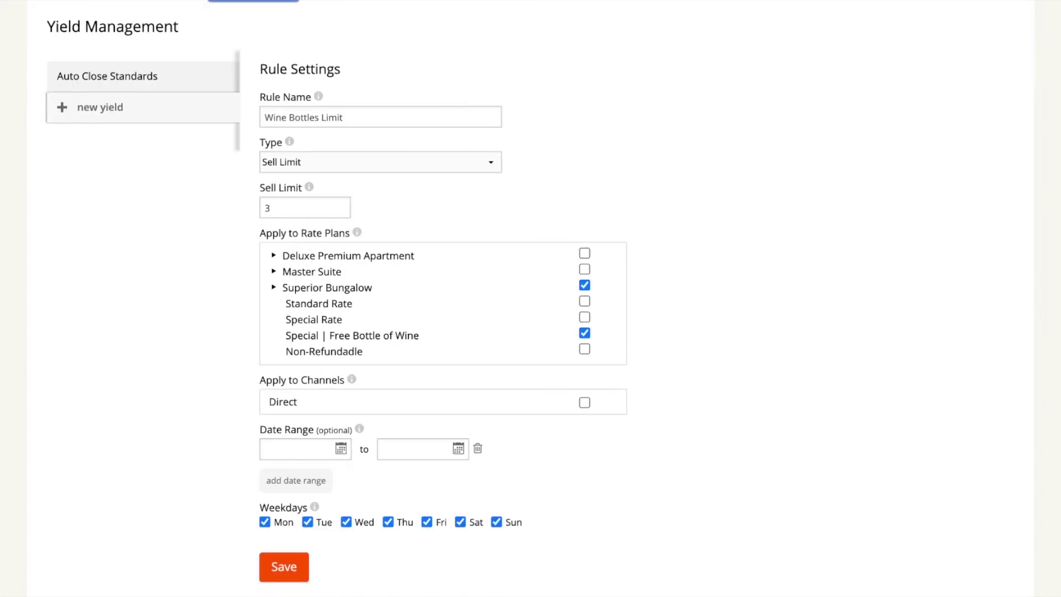
click(585, 402)
click(308, 452)
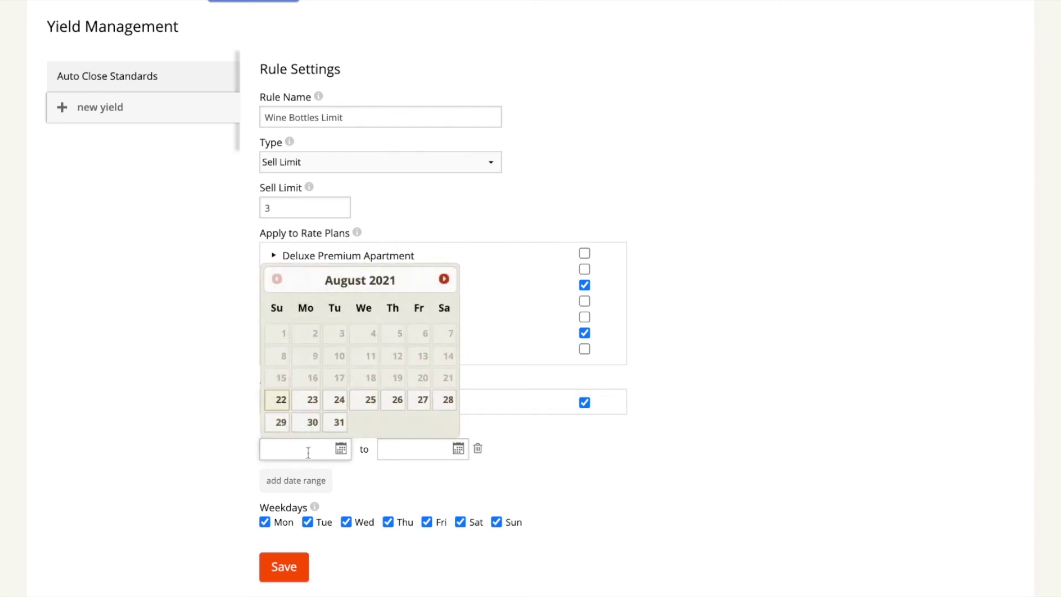
click(278, 399)
click(423, 450)
click(457, 422)
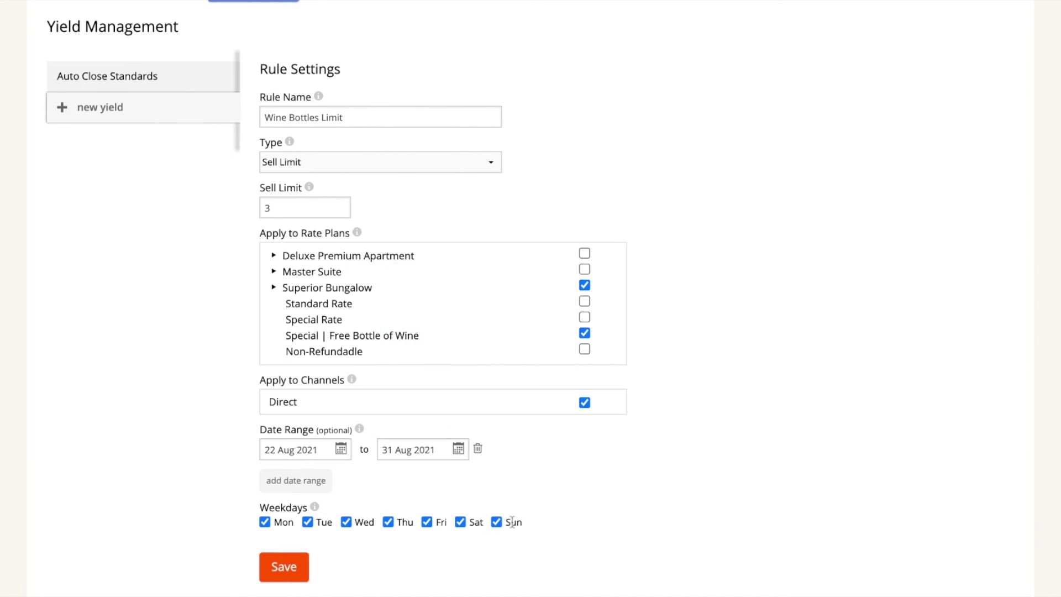
Step: Save Wine Bottles Limit and start a fresh yield rule with '+ new yield'
click(284, 566)
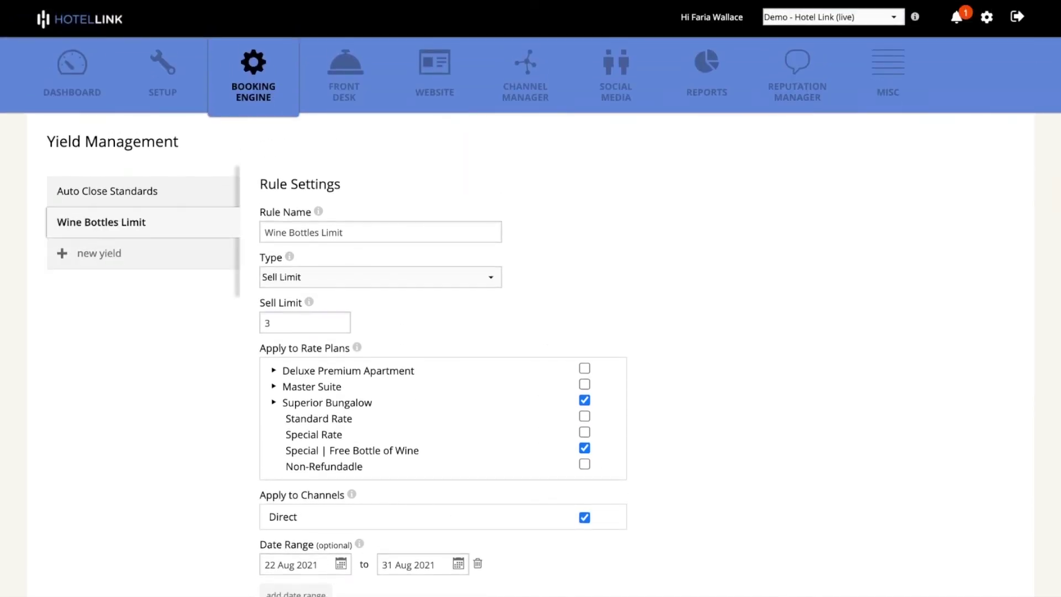
click(127, 224)
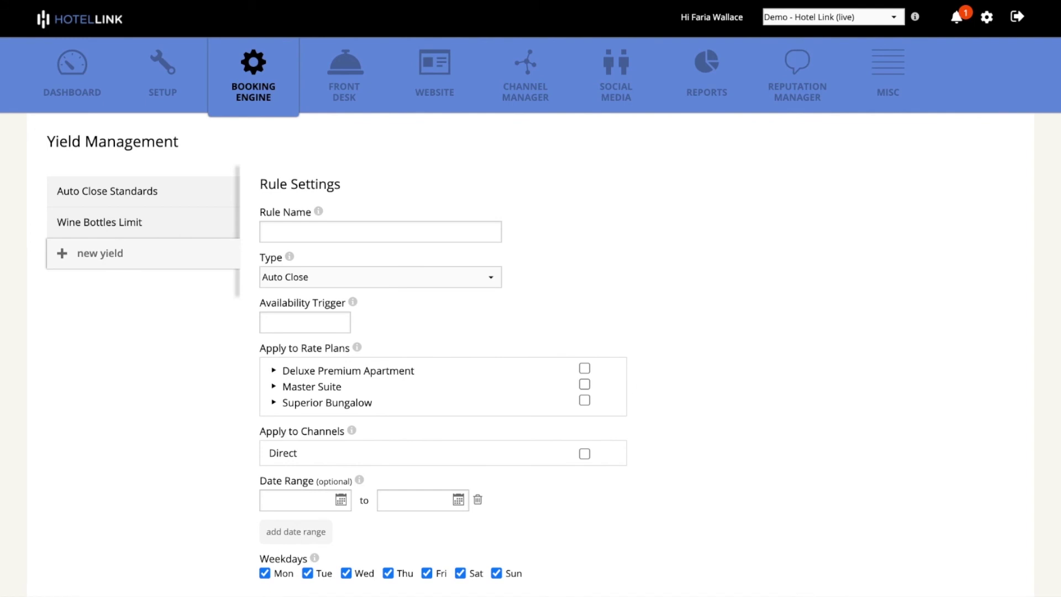
Step: Paste the name 'Limit Rooms to 10' and make it an Availability Cap of 10 rooms by Amount
click(468, 228)
text(Limit Rooms to 10)
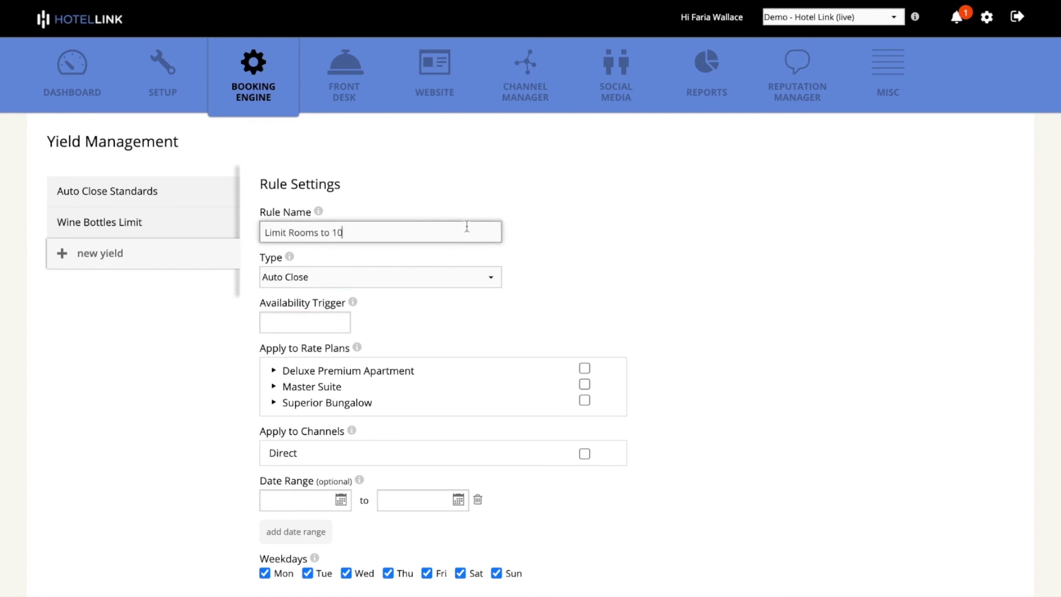
click(591, 237)
click(487, 277)
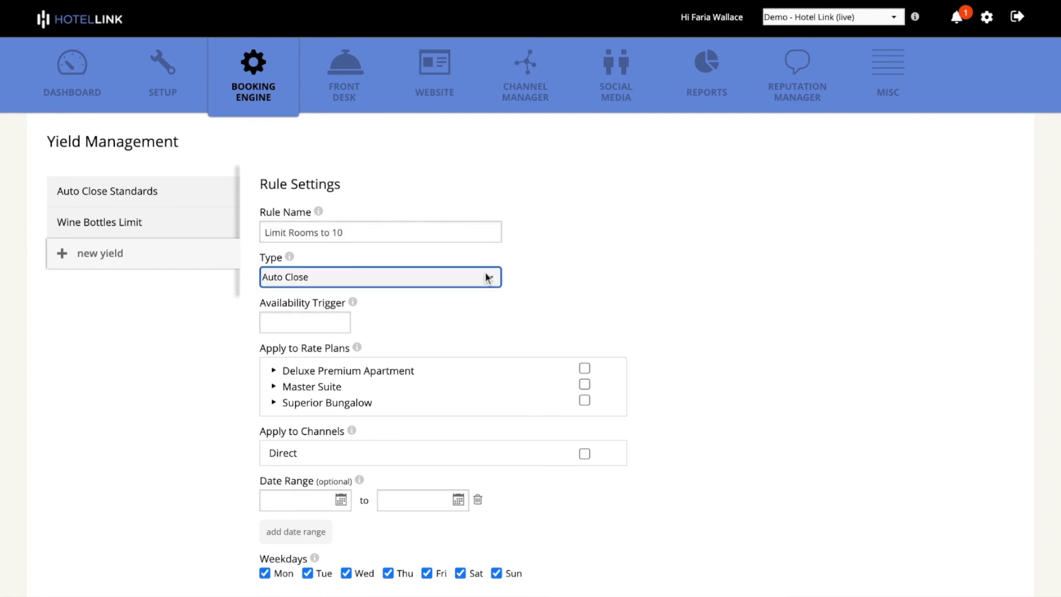
click(487, 292)
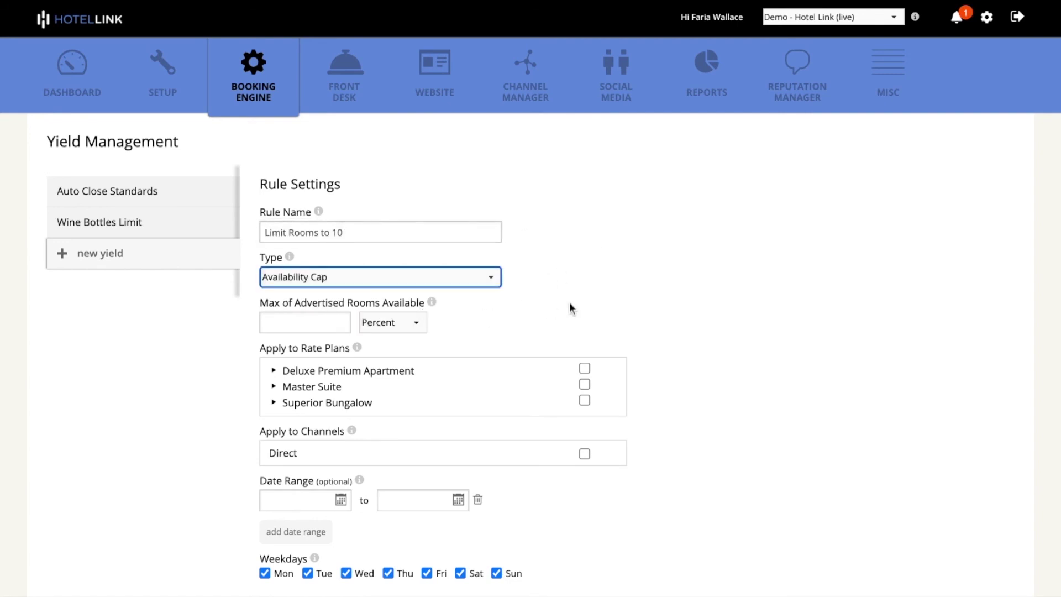
click(320, 322)
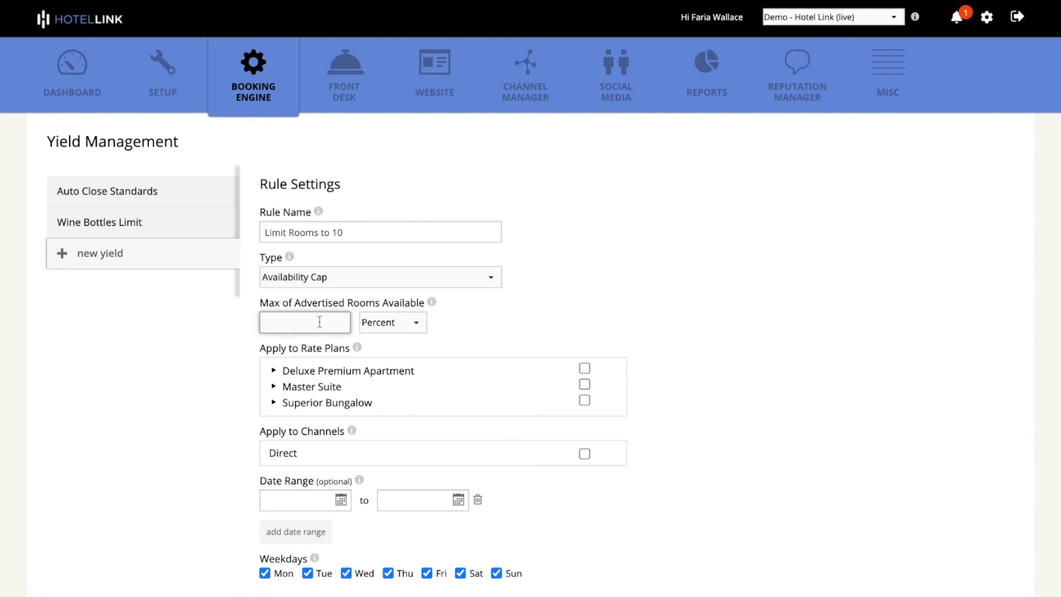
text(10)
click(426, 330)
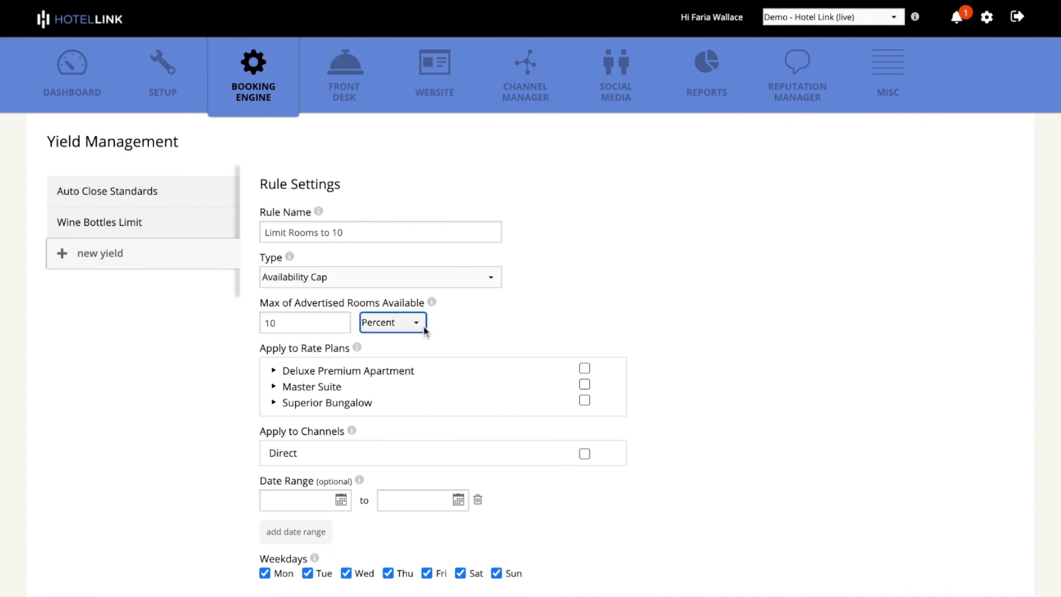
click(407, 307)
Step: Include the Deluxe Premium Apartment, Master Suite and Superior Bungalow rate plans
click(574, 326)
click(584, 369)
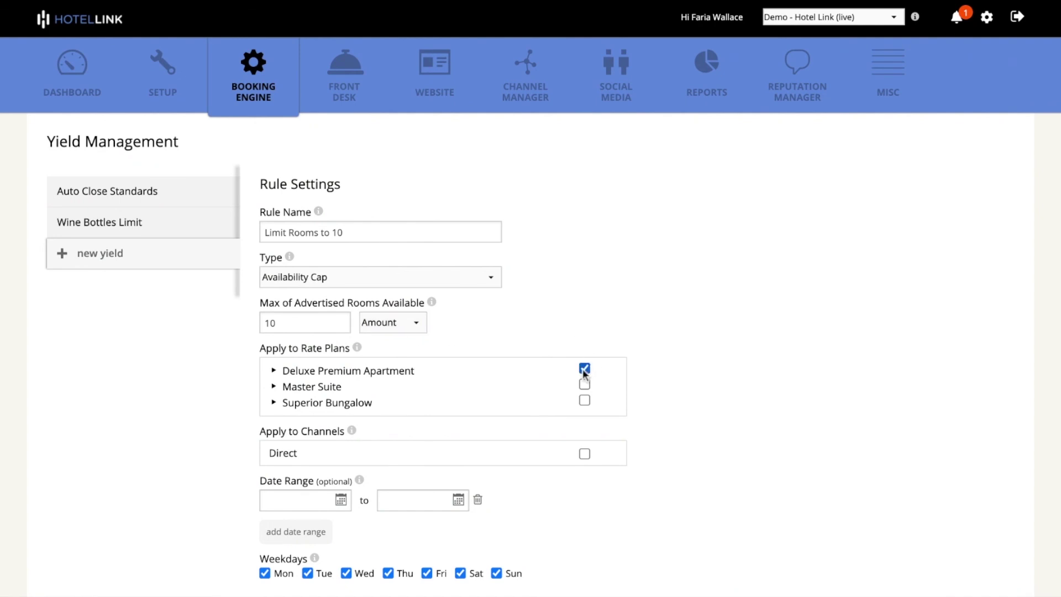
click(585, 385)
click(585, 401)
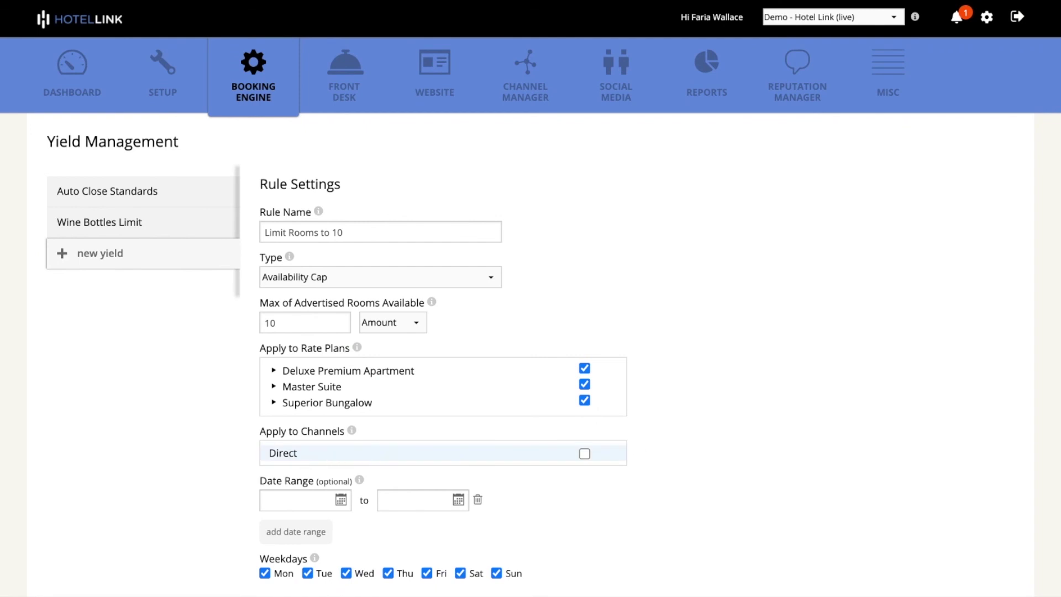
Step: Add the Direct channel and dates 23–31 Aug 2021, then save Limit Rooms to 10
click(586, 455)
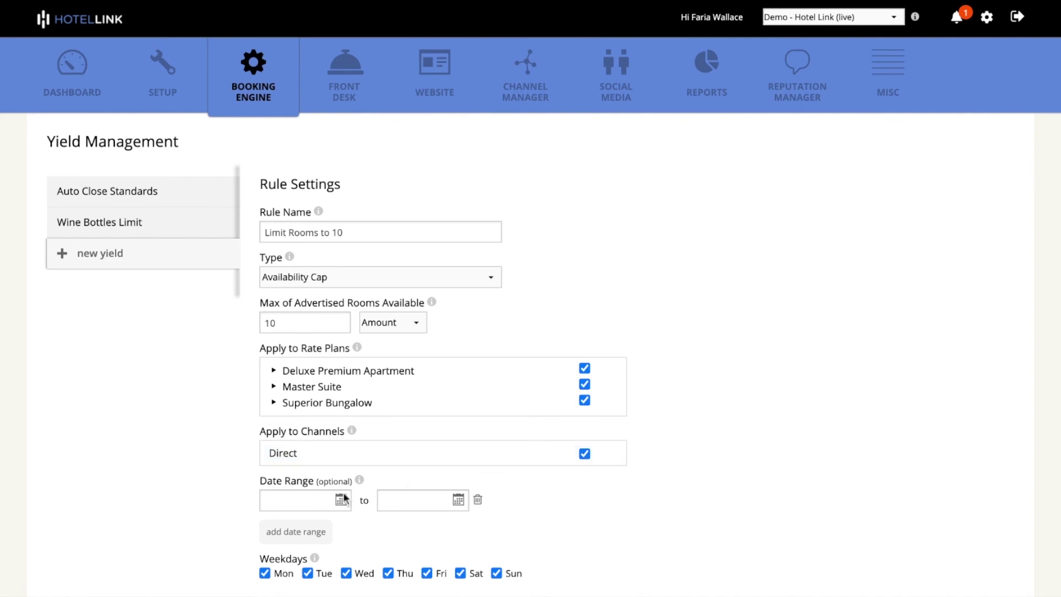
click(307, 504)
click(312, 457)
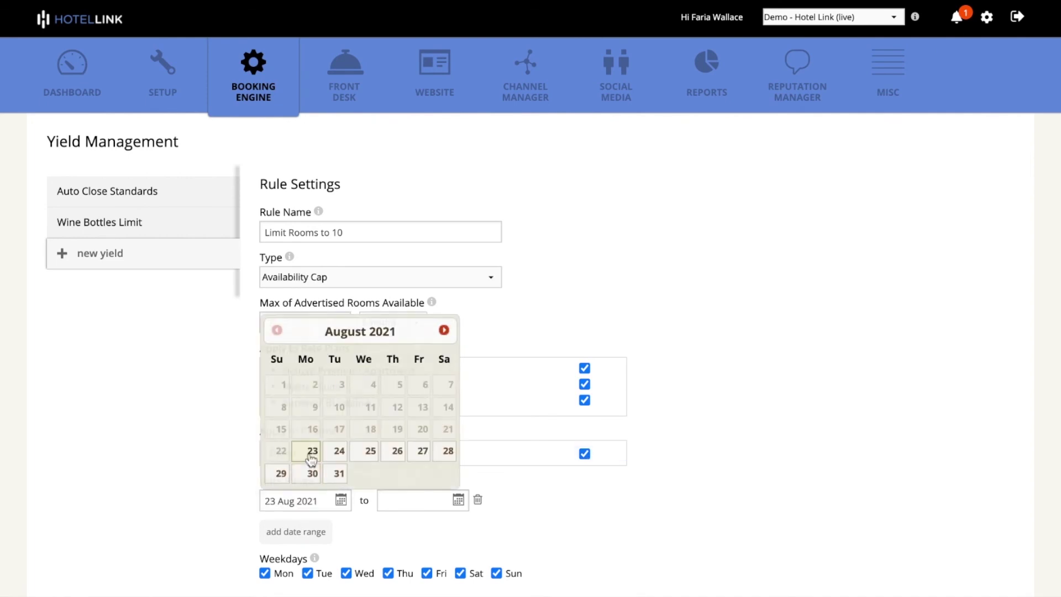
click(427, 503)
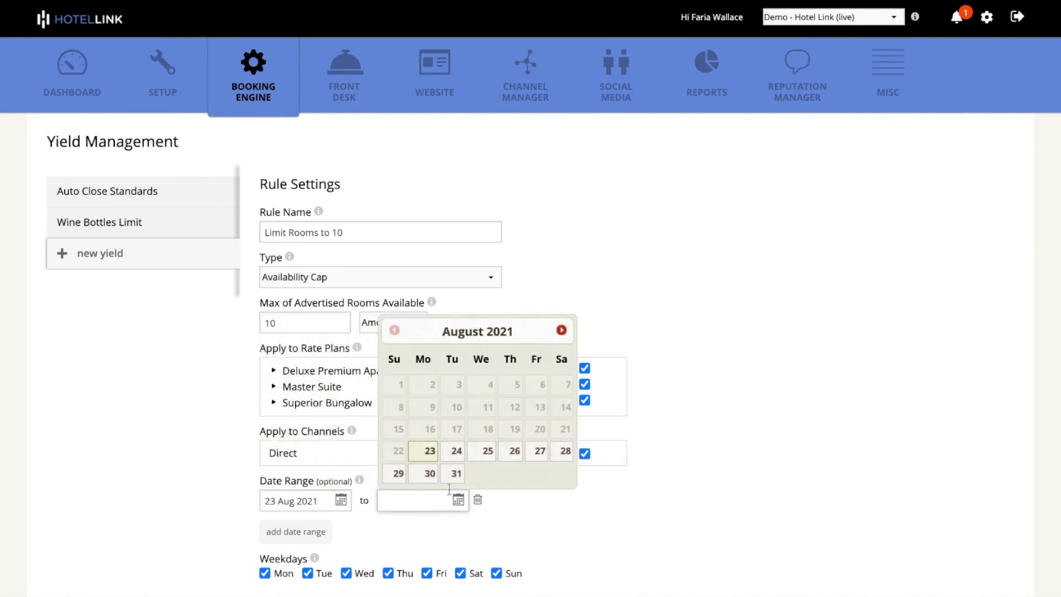
click(452, 472)
scroll(415, 496, down, 2)
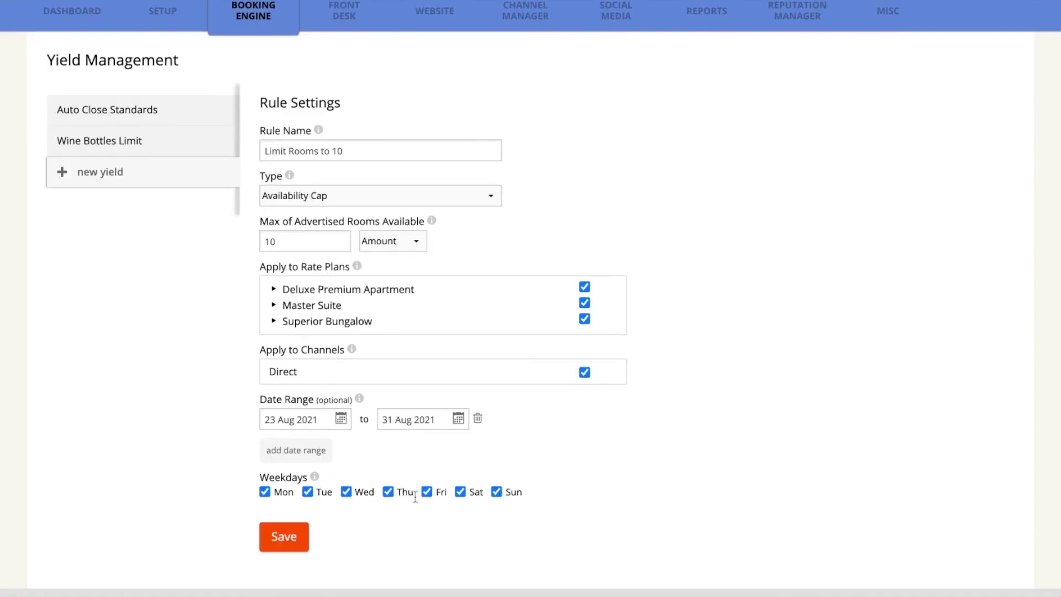
click(289, 541)
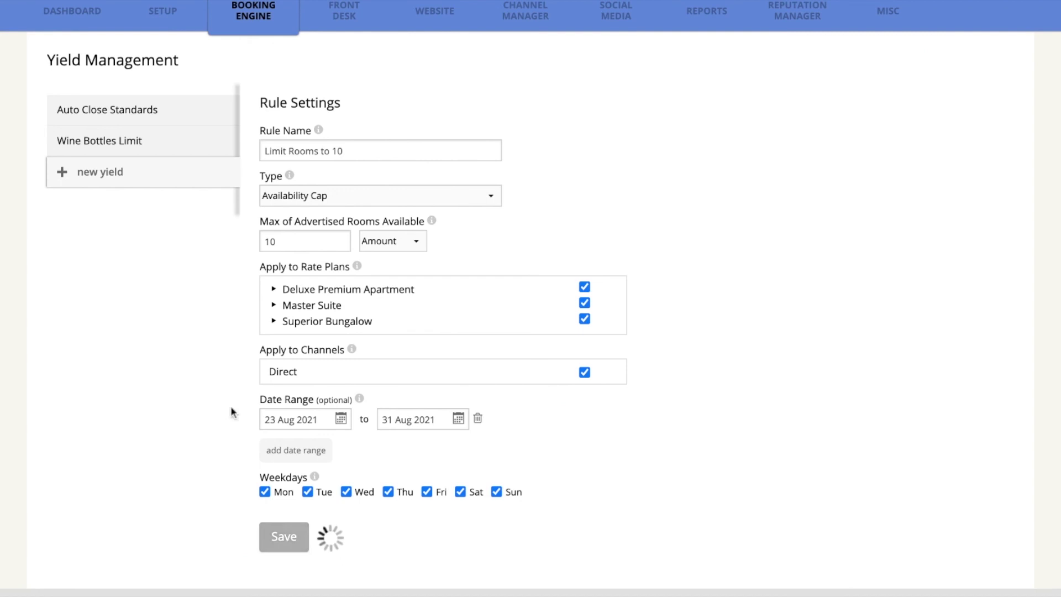
Step: Review the rule list to confirm Limit Rooms to 10 appears alongside the other two rules
scroll(231, 408, up, 2)
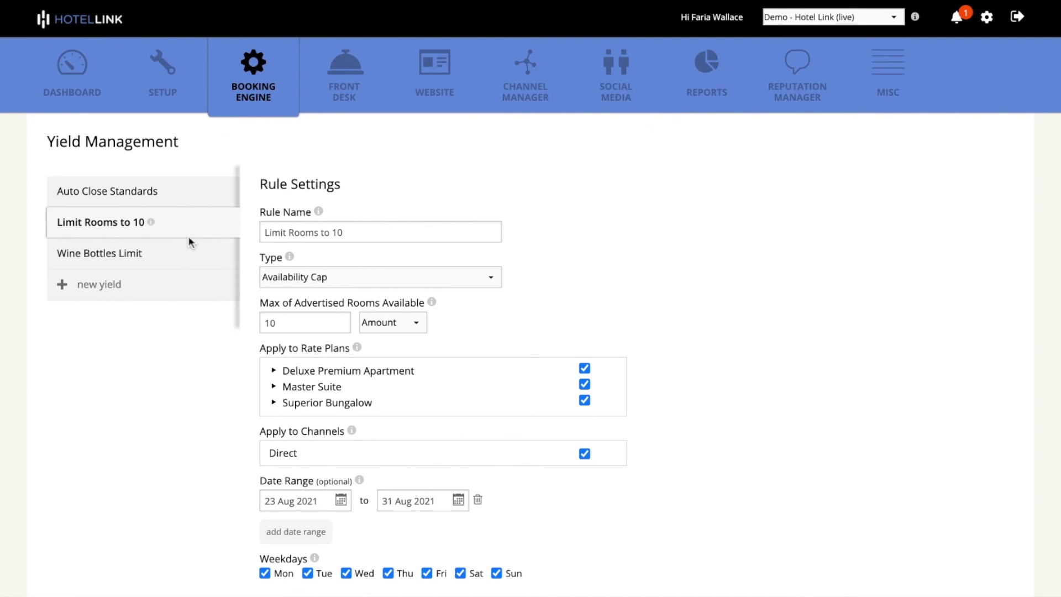
mouse_move(165, 191)
scroll(741, 283, down, 5)
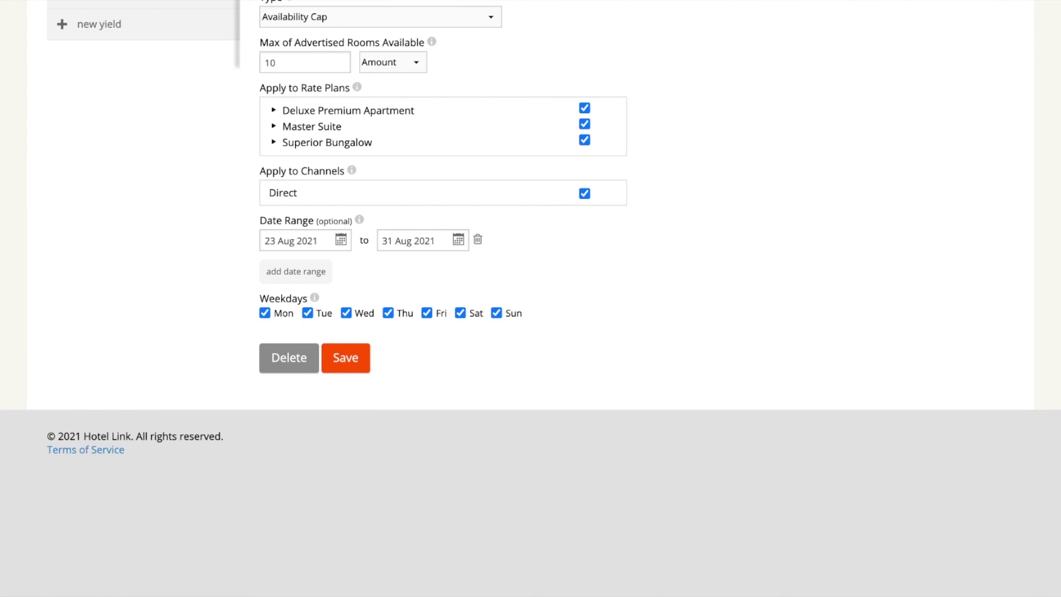
scroll(531, 299, up, 5)
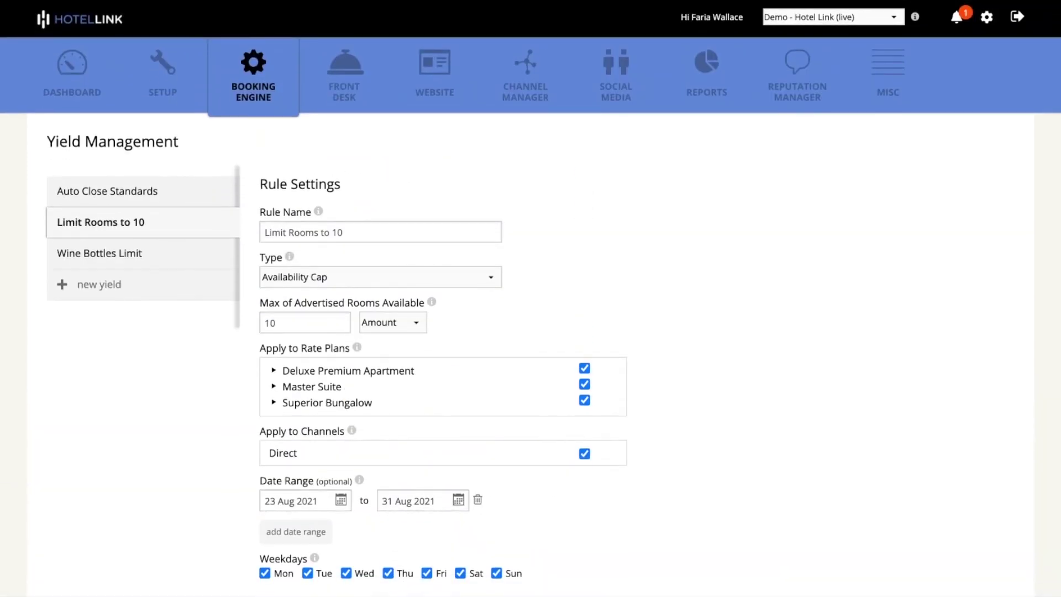